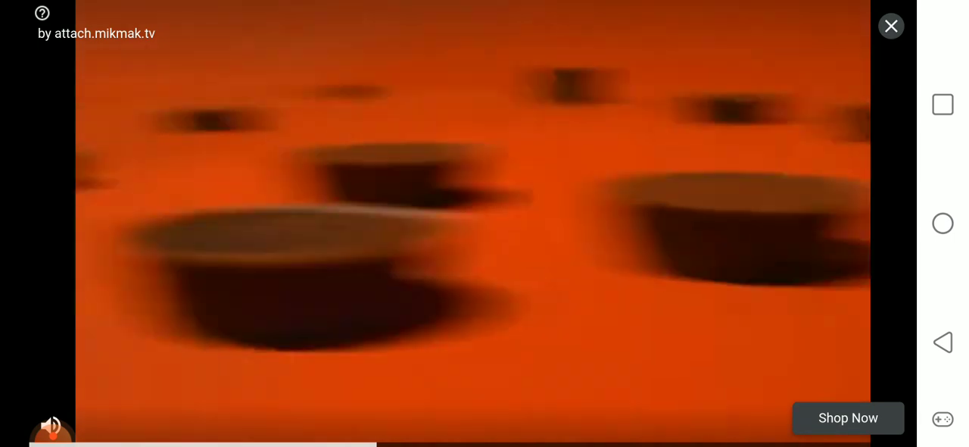
# Close the video ad once its countdown ends to resume the game
pyautogui.click(891, 26)
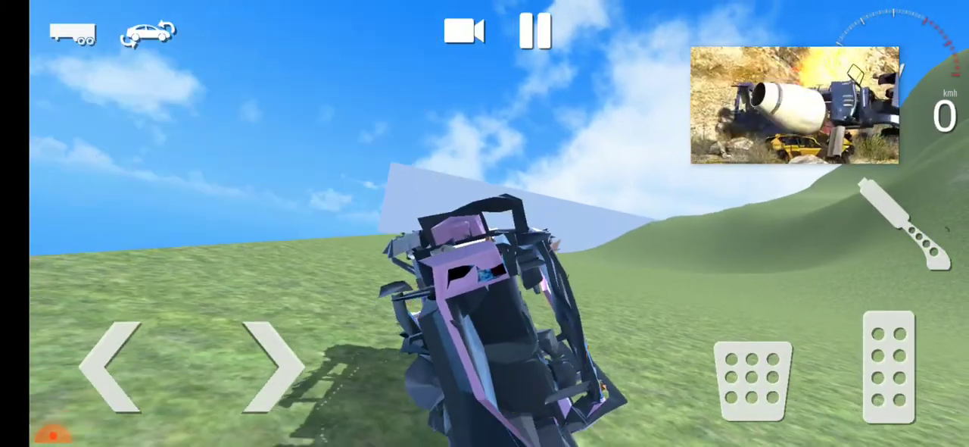
# Pause the game once the car is wrecked
pyautogui.click(535, 30)
# Restart the level with a fresh car, crash it, and pause the game
pyautogui.click(497, 221)
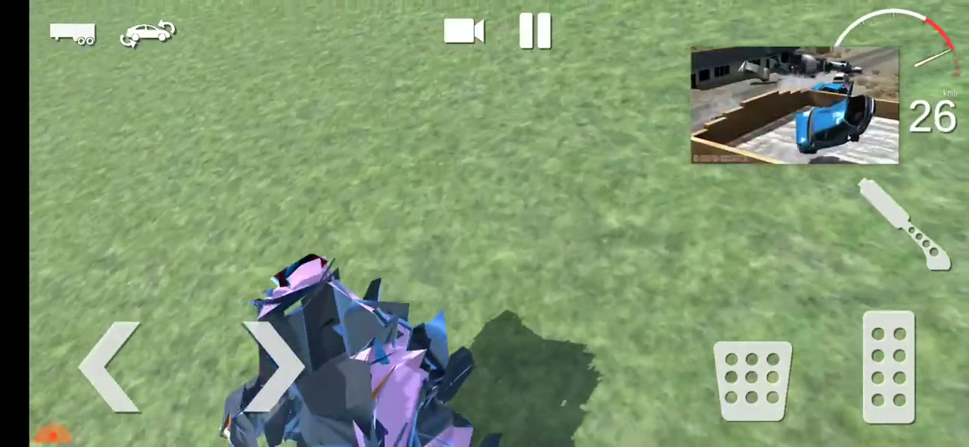
pyautogui.click(536, 30)
# Restart, accelerate the respawned car up the ramp into a crash, then pause and restart again
pyautogui.click(499, 224)
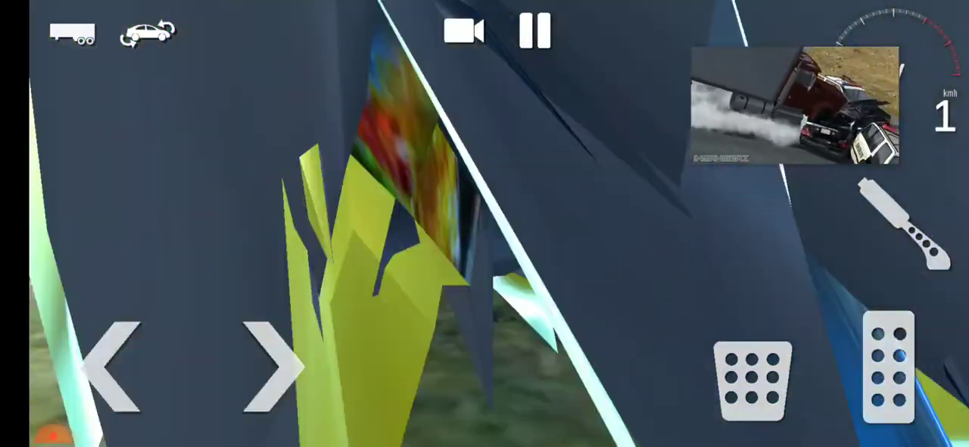
pyautogui.click(889, 367)
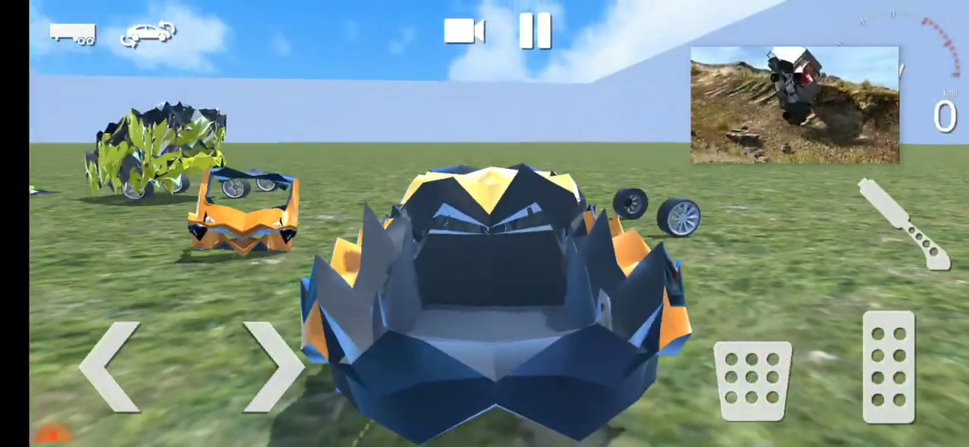
pyautogui.click(535, 31)
pyautogui.click(497, 221)
# Speed the yellow car up the ramp into a crash, then accelerate the fresh orange car
pyautogui.click(890, 367)
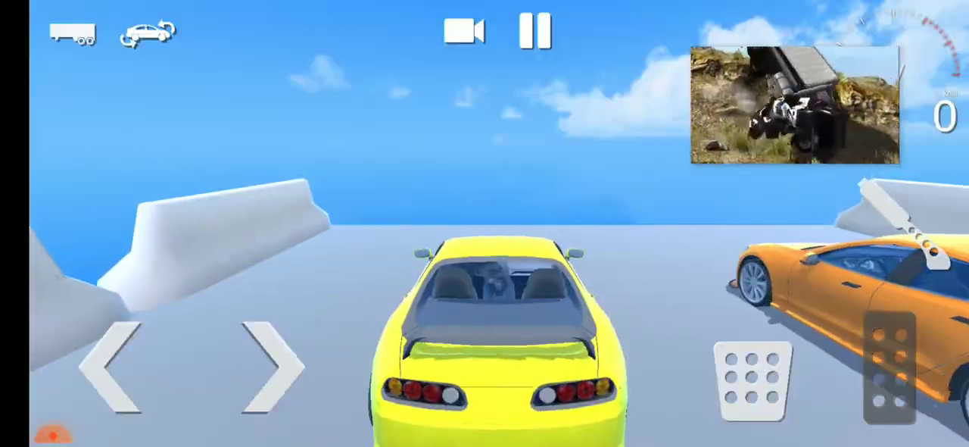
pyautogui.moveTo(890, 367); pyautogui.dragTo(890, 368)
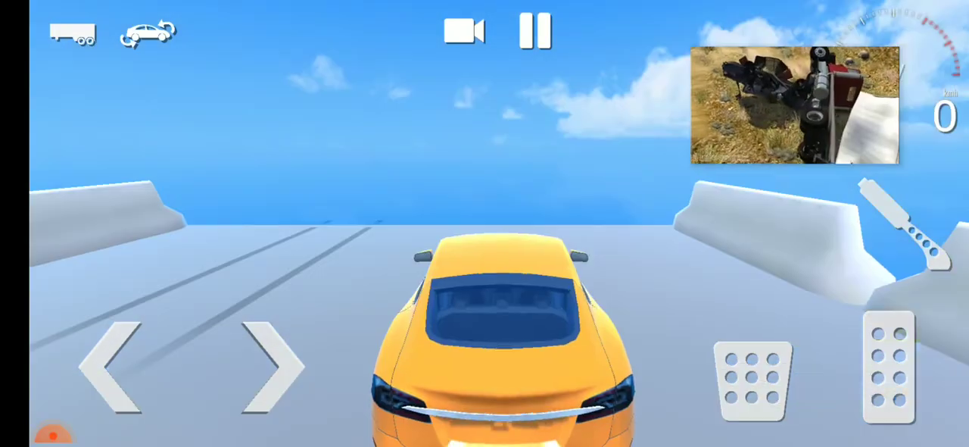
pyautogui.moveTo(890, 367); pyautogui.dragTo(890, 368)
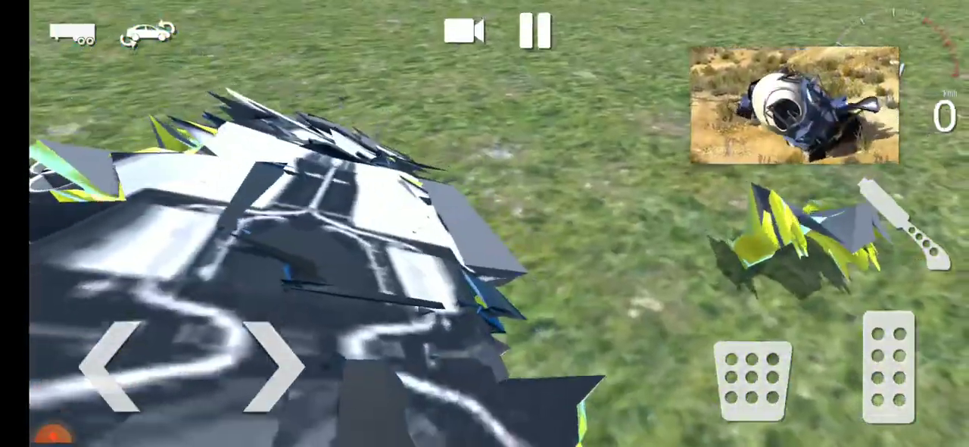
pyautogui.click(890, 367)
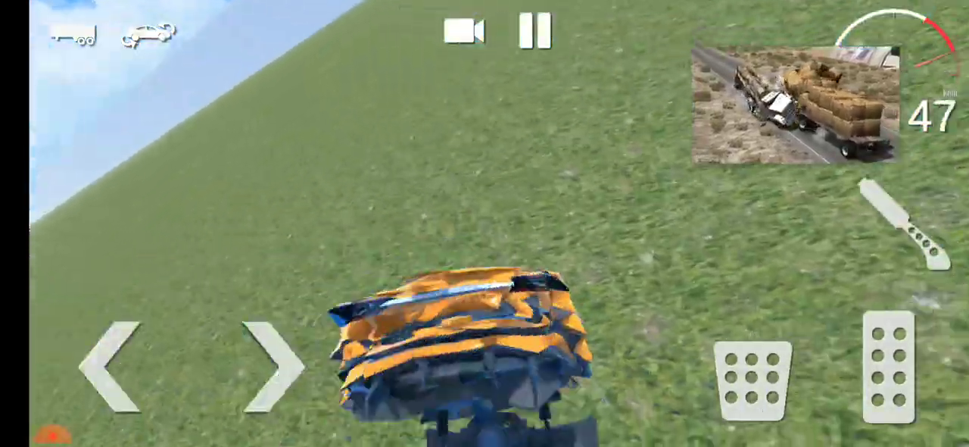
# Brake the orange car after it lands on the grass, then pause the game
pyautogui.click(753, 380)
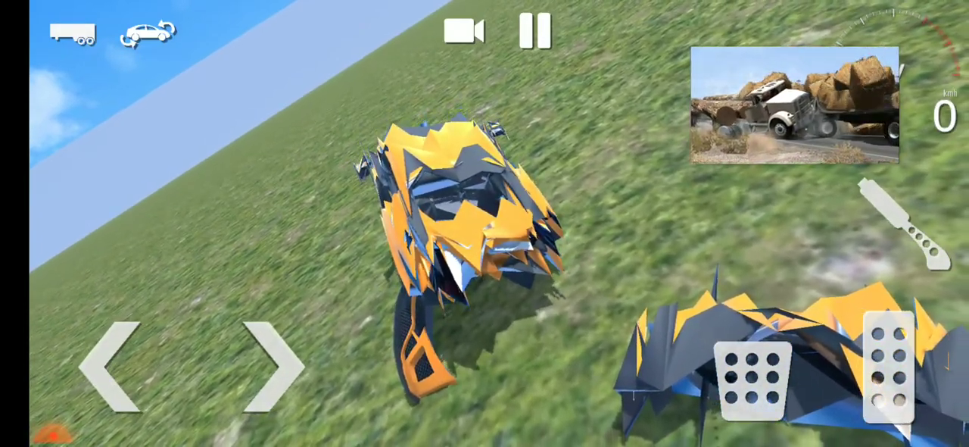
pyautogui.click(534, 30)
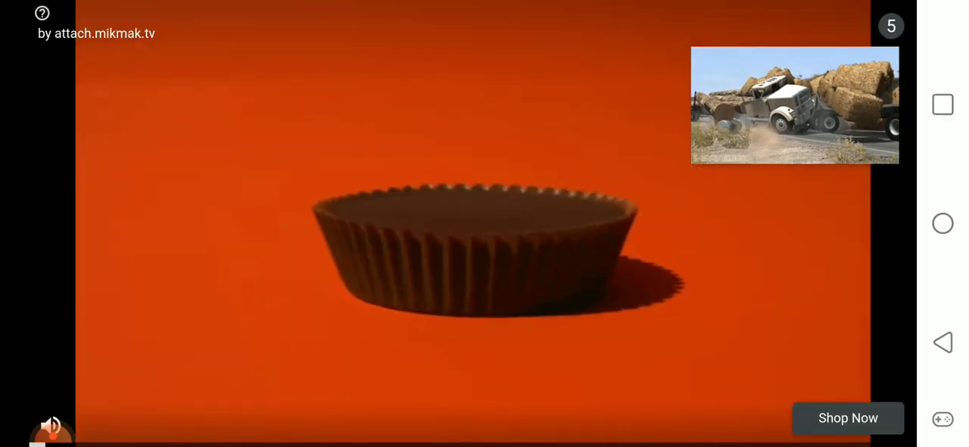